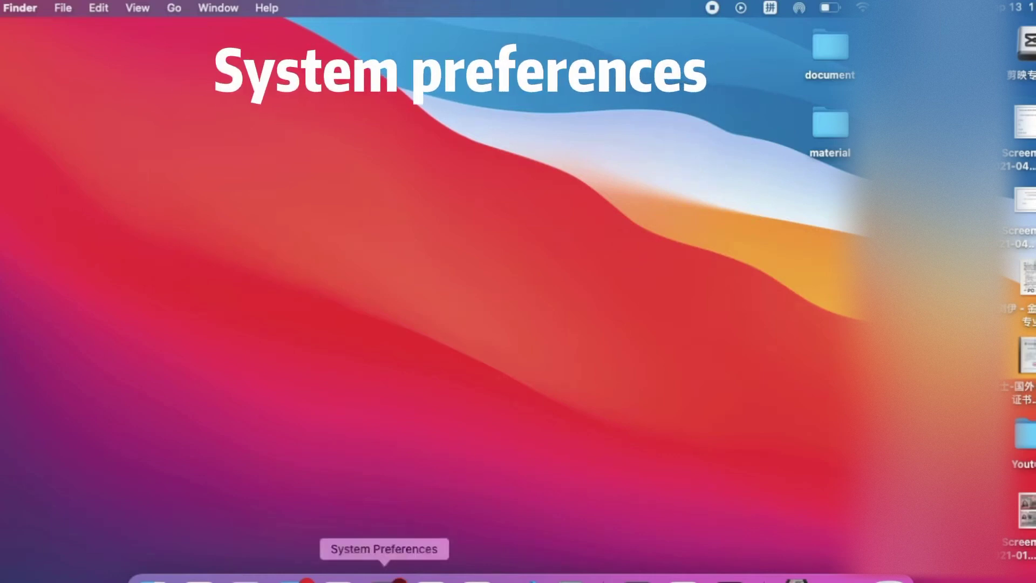
# Open the Keyboard Input Sources list (ABC - Extended, U.S., Pinyin - Simplified) via Language & Region
pyautogui.click(384, 577)
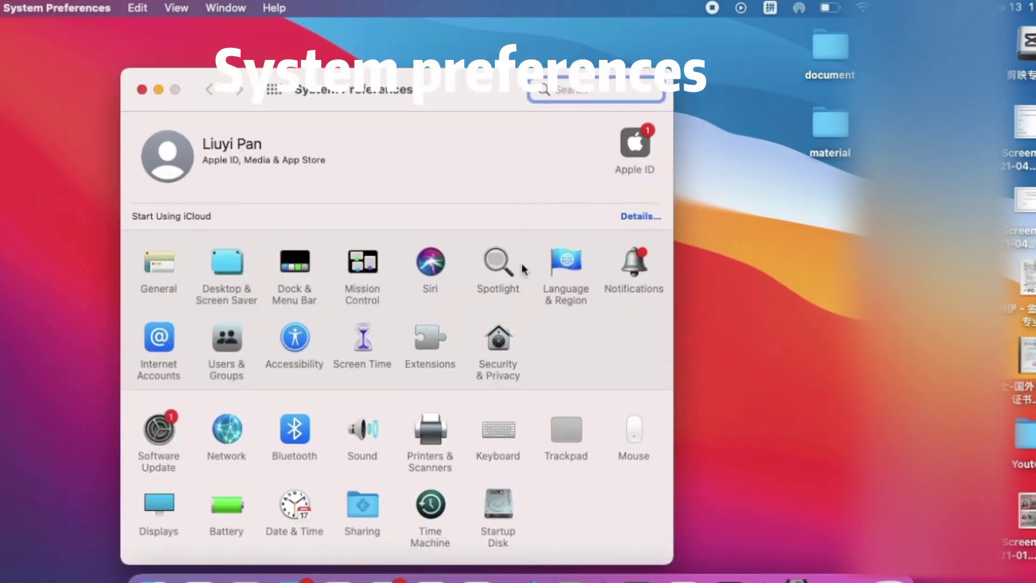
pyautogui.click(575, 269)
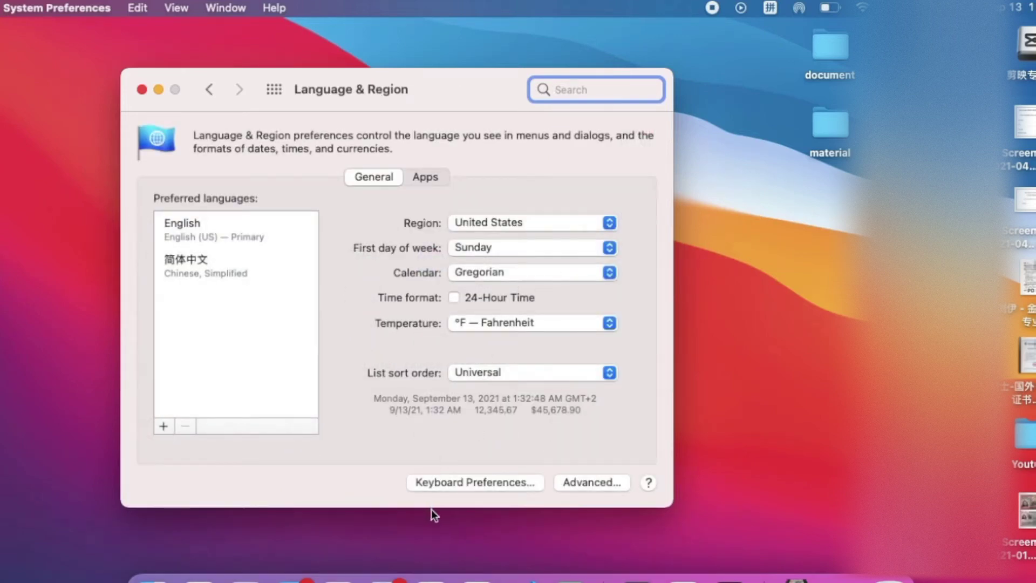
pyautogui.click(448, 482)
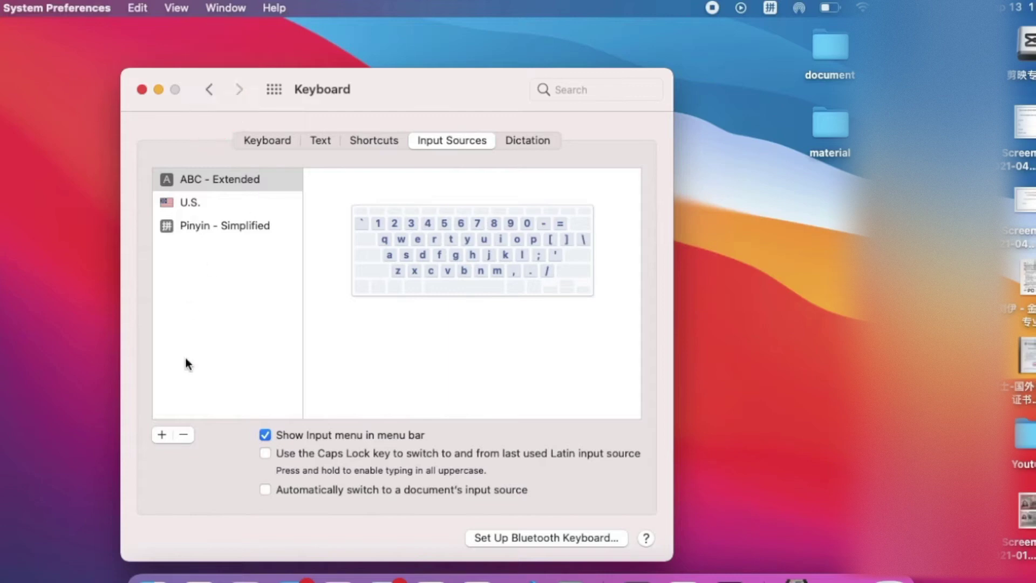
pyautogui.click(161, 436)
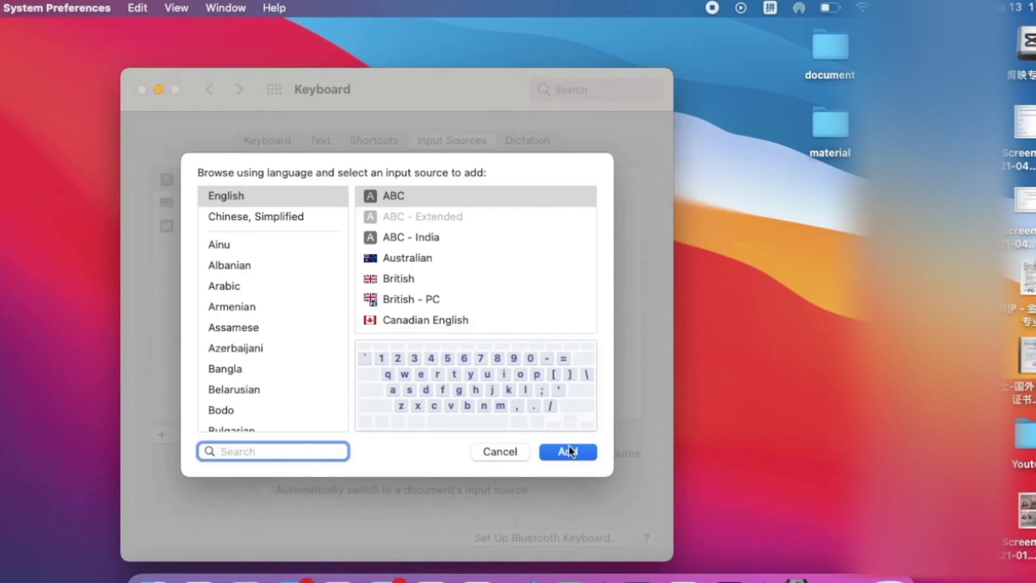
pyautogui.click(475, 451)
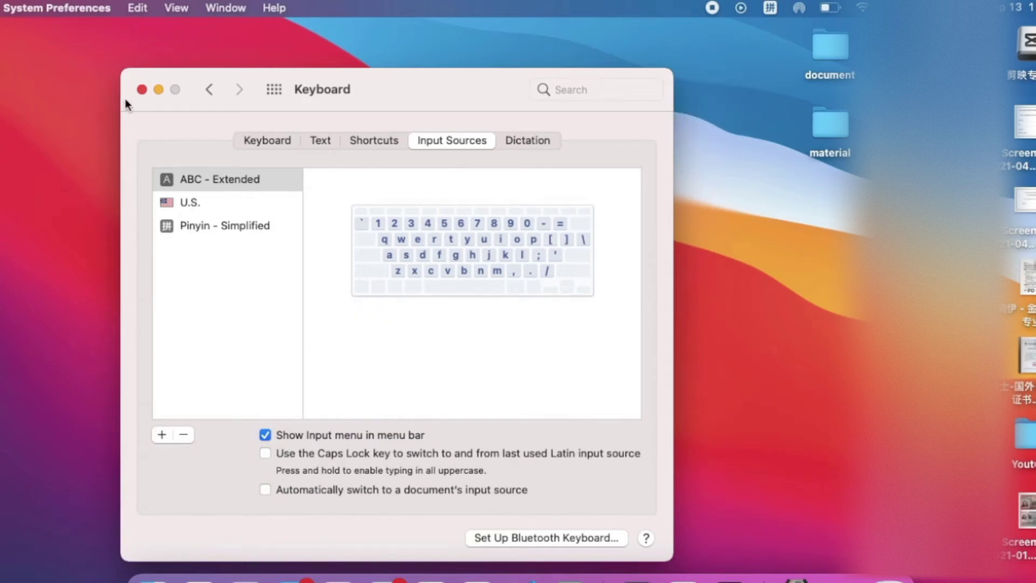
# Close System Preferences and switch the active input source from Pinyin - Simplified to ABC - Extended
pyautogui.click(142, 89)
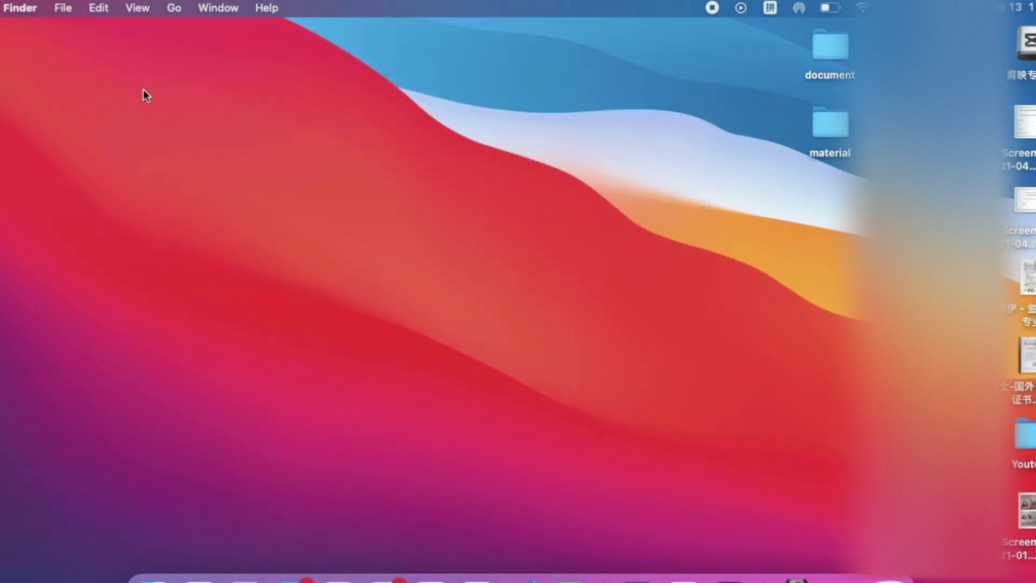
pyautogui.click(769, 9)
pyautogui.click(516, 170)
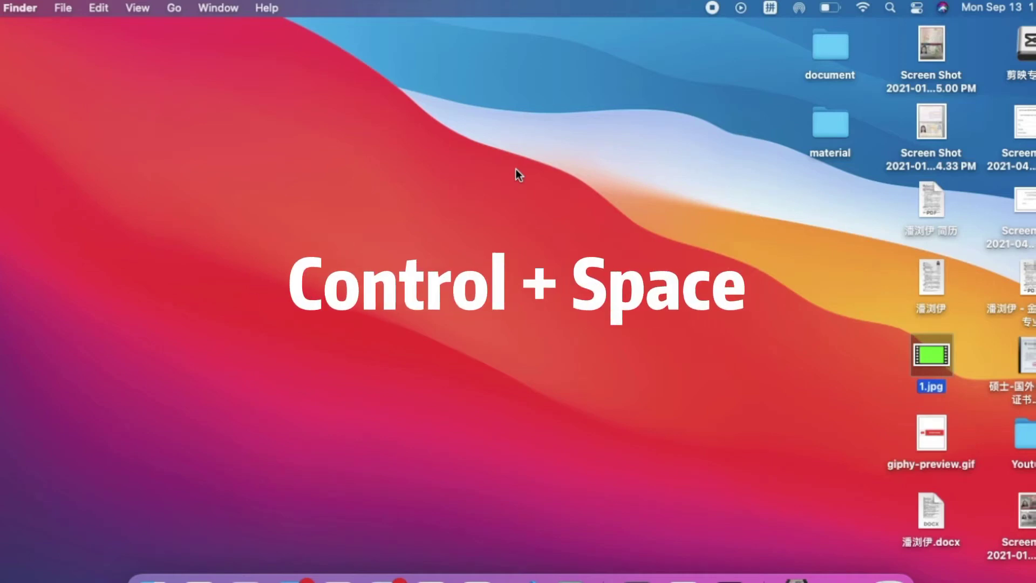
pyautogui.hotkey('ctrl', 'space')
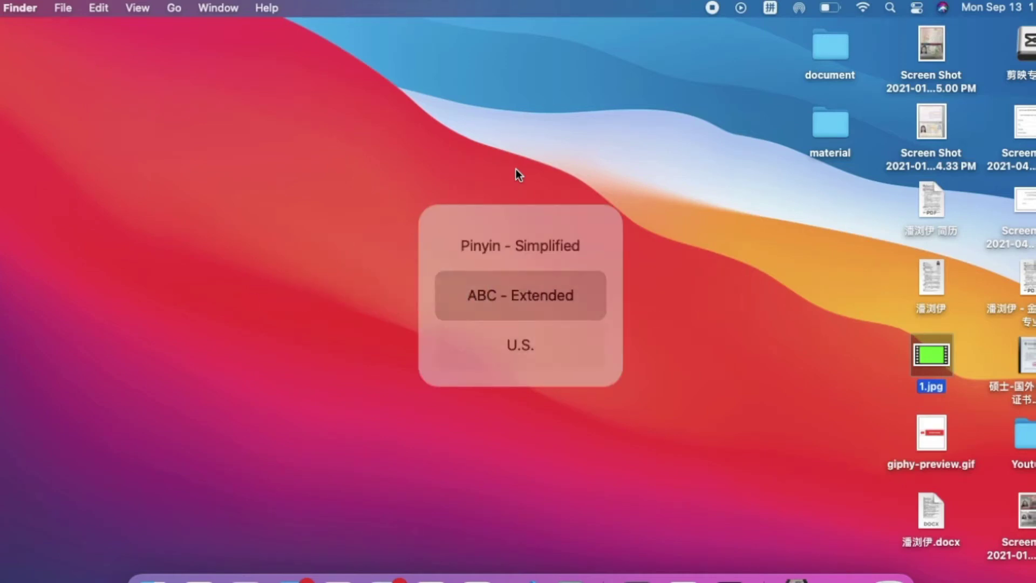
pyautogui.hotkey('ctrl', 'space')
pyautogui.hotkey('ctrl', 'space')
pyautogui.hotkey('ctrl', 'space')
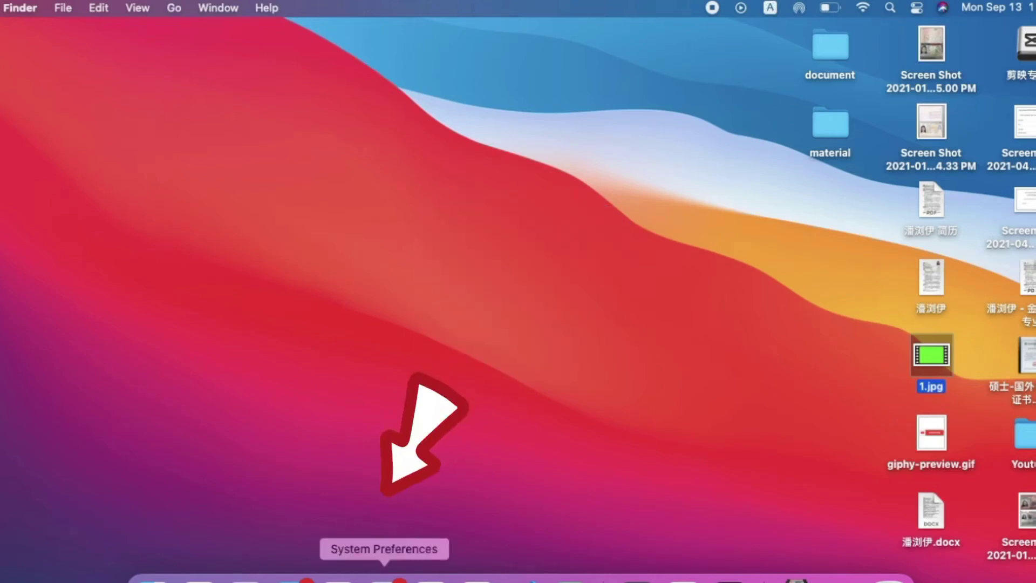
# View the Input Sources switching shortcuts under Keyboard > Shortcuts in System Preferences
pyautogui.click(384, 579)
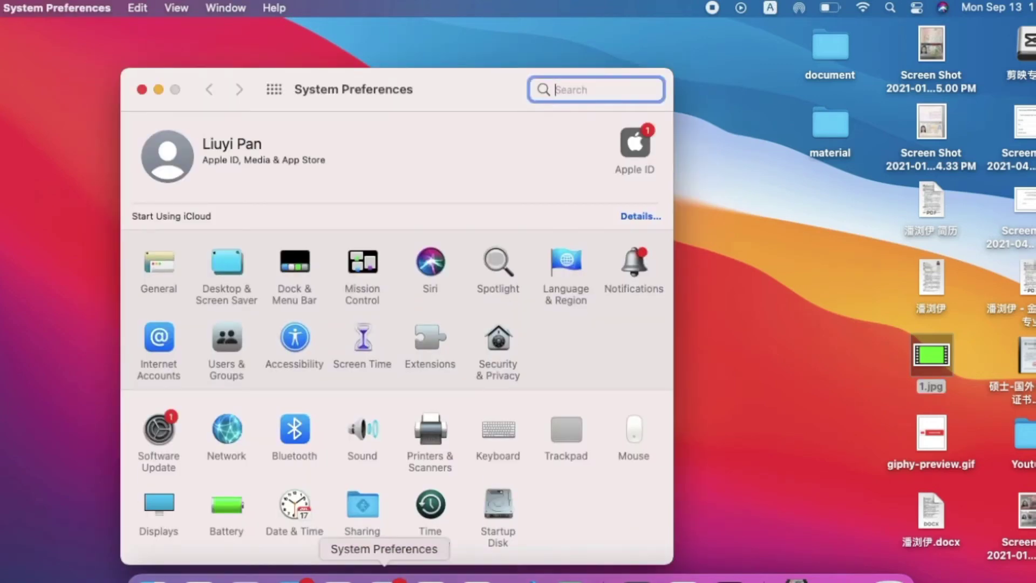
pyautogui.click(500, 438)
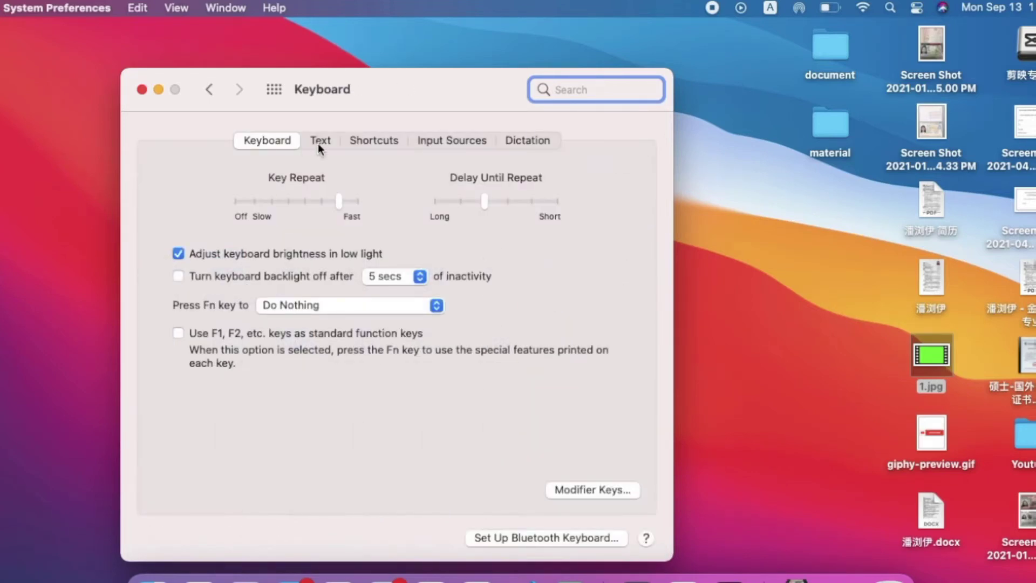
pyautogui.click(374, 141)
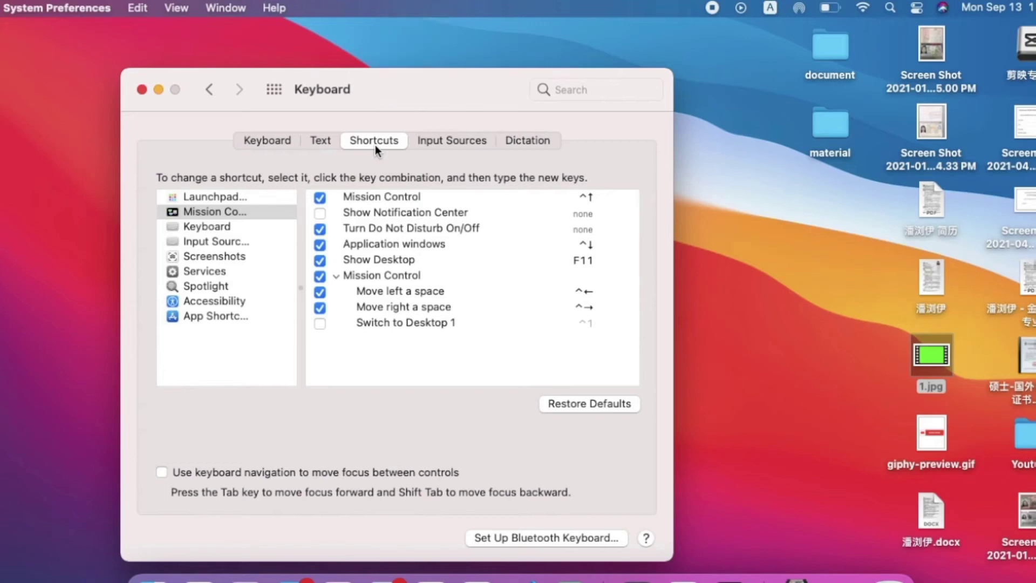
pyautogui.click(223, 241)
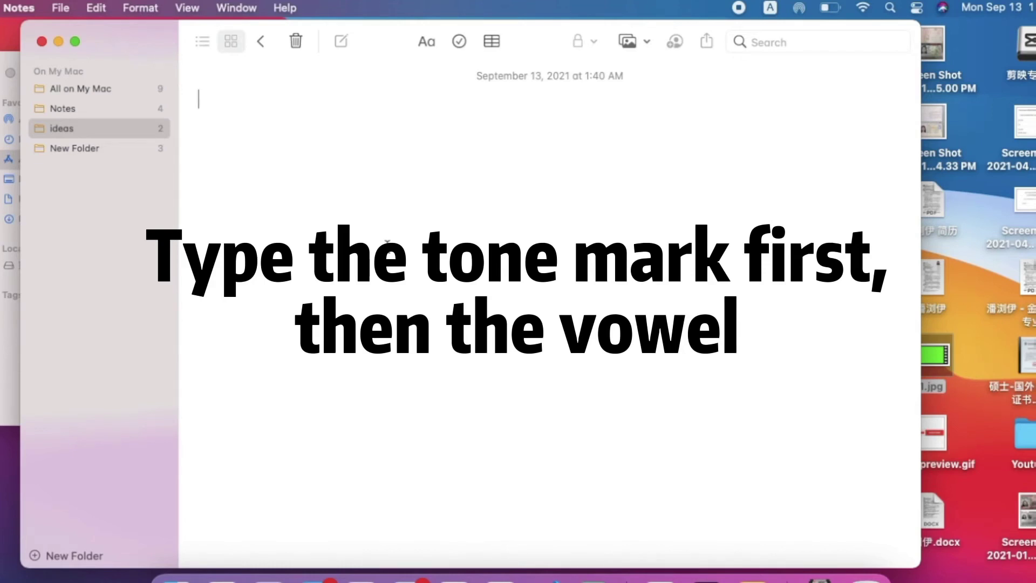
# Type 'Hello nǐ hǎo' with Option+V third-tone marks, then start a second line with 'm'
pyautogui.write('he')
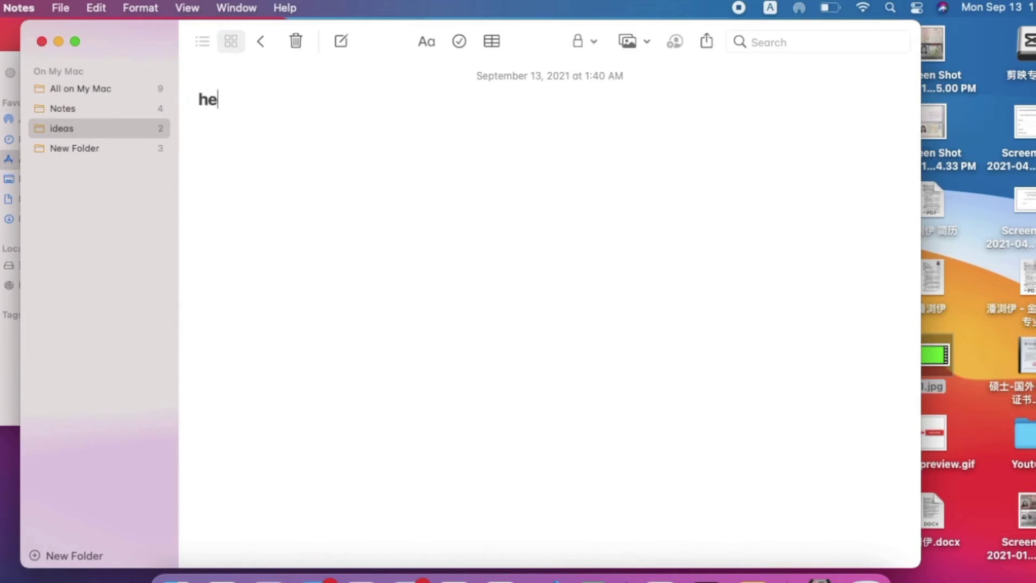
pyautogui.write('llo ')
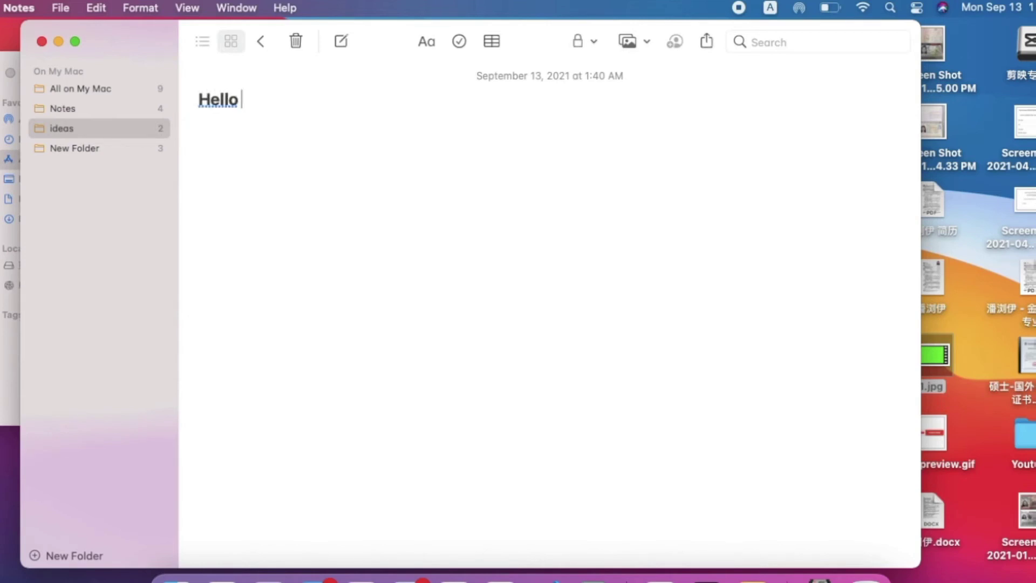
pyautogui.write('n')
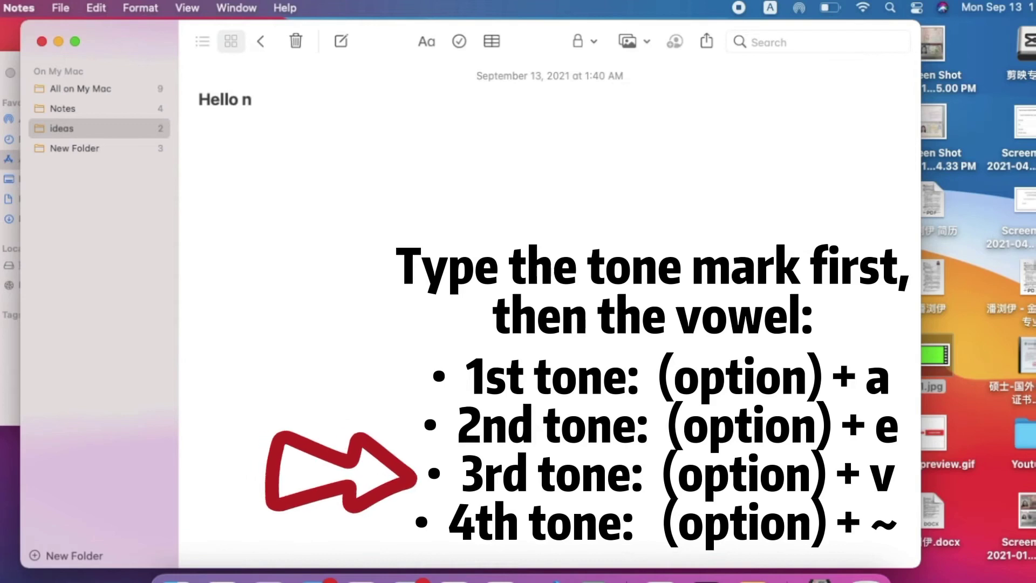
pyautogui.hotkey('alt', 'v')
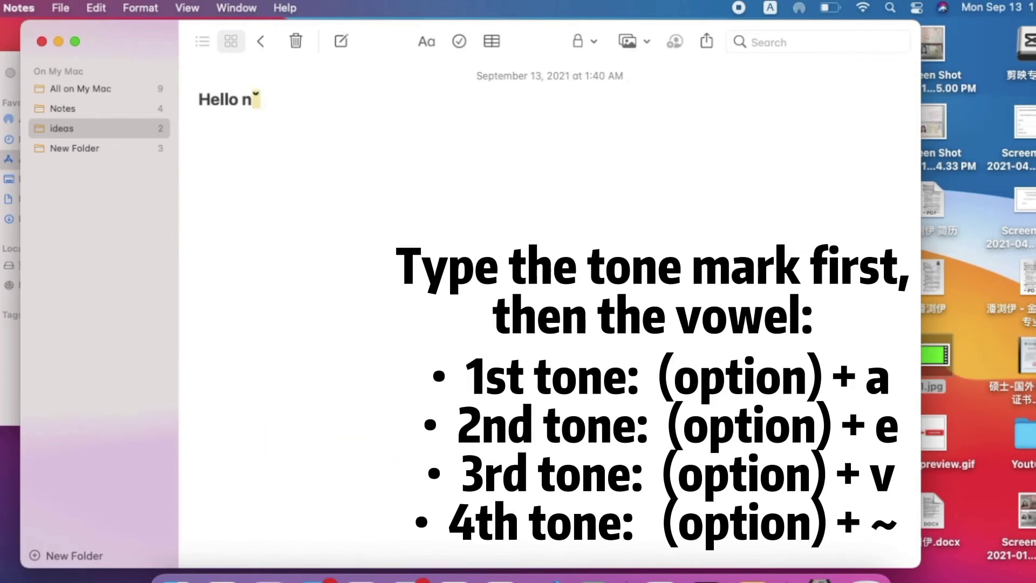
pyautogui.write('i')
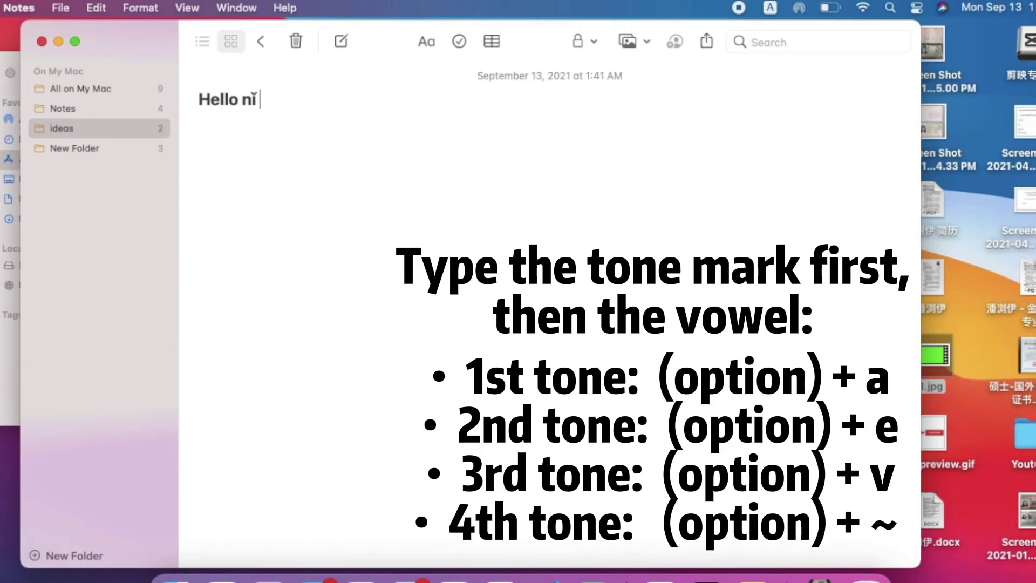
pyautogui.write(' h')
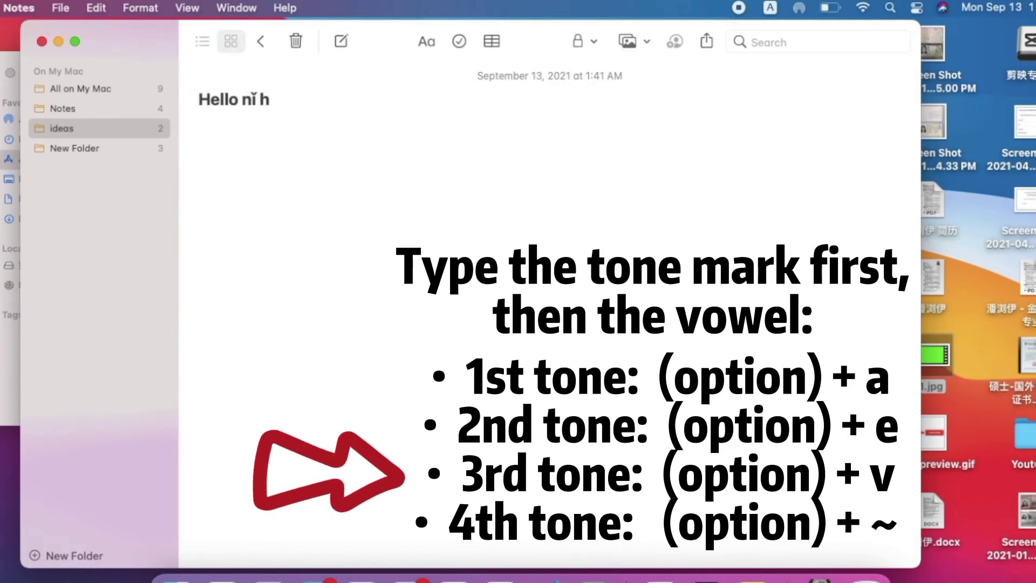
pyautogui.hotkey('alt', 'v')
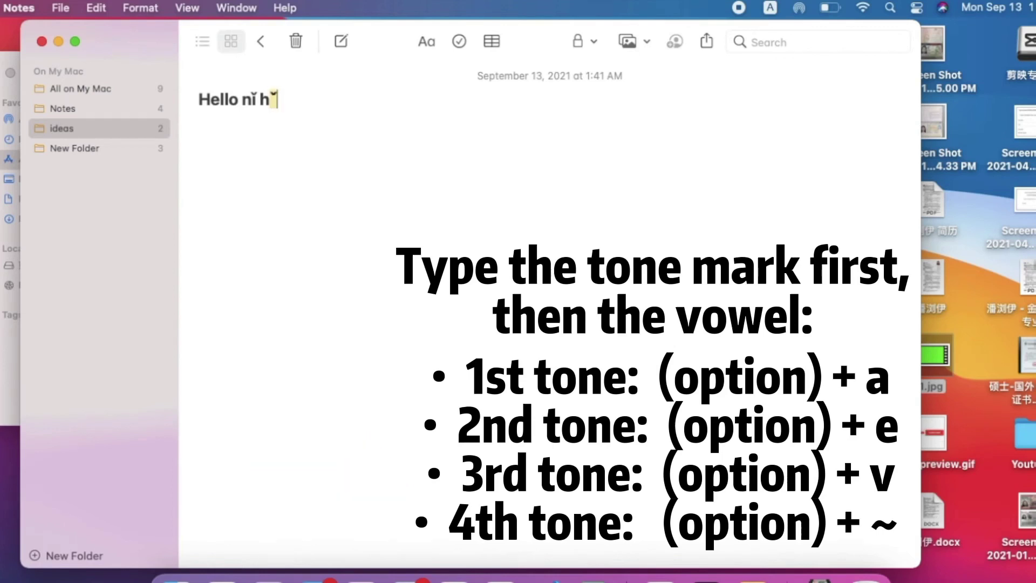
pyautogui.write('ao')
pyautogui.press('Return')
pyautogui.write('m')
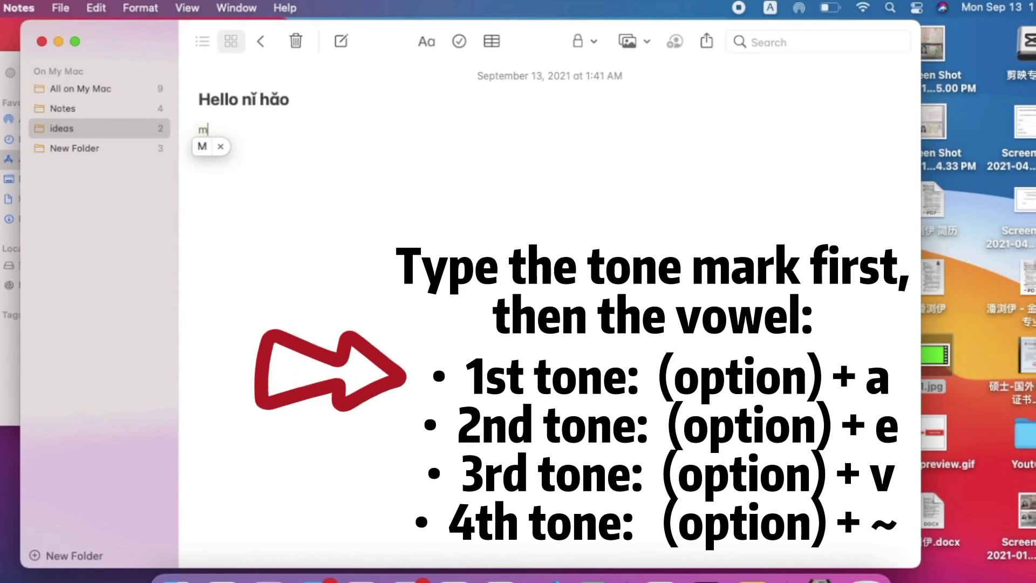
# Finish the line as 'mā má mǎ' using Option+A, Option+E and Option+V tone marks
pyautogui.hotkey('alt', 'a')
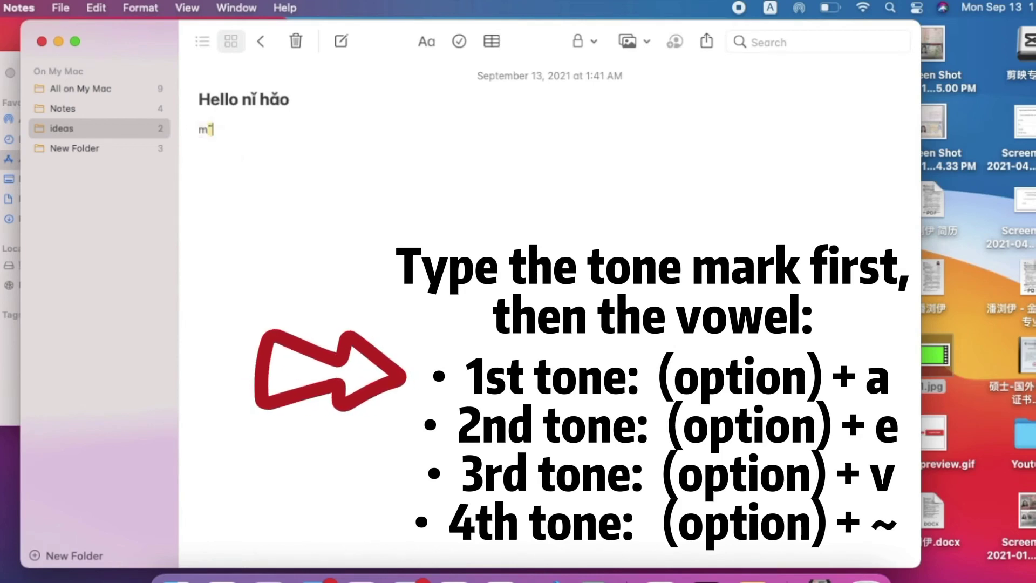
pyautogui.write('a')
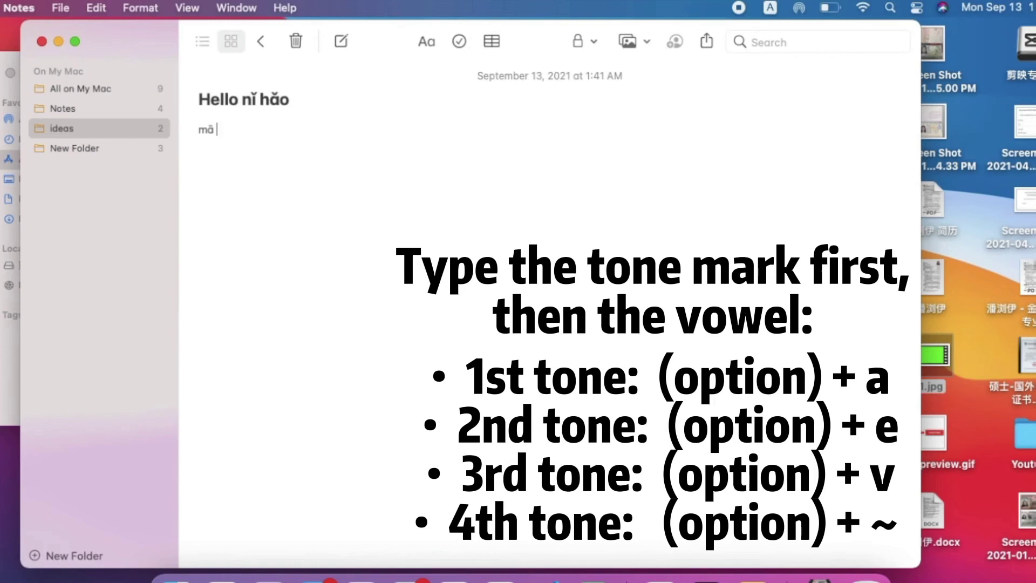
pyautogui.write(' m')
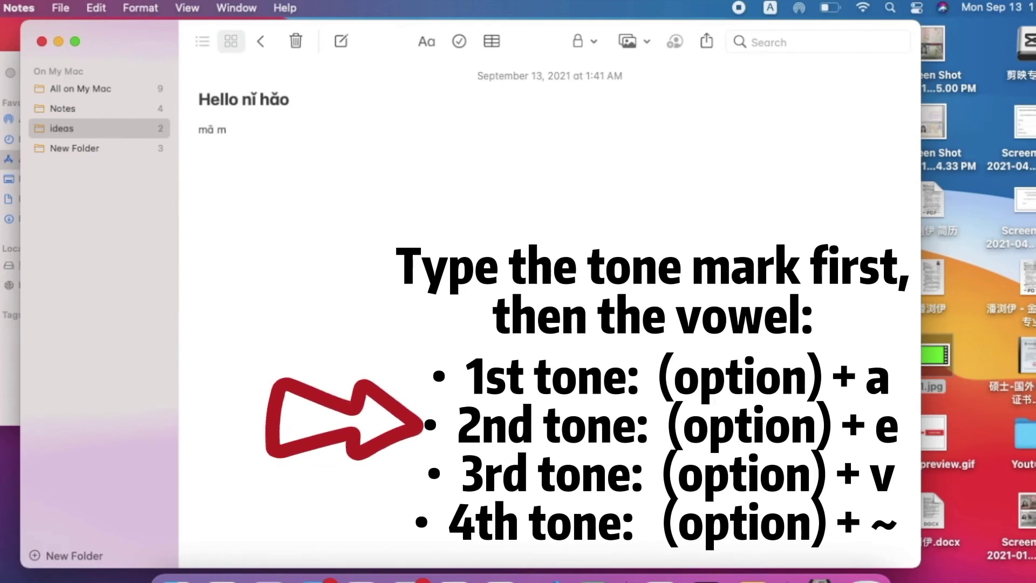
pyautogui.hotkey('alt', 'e')
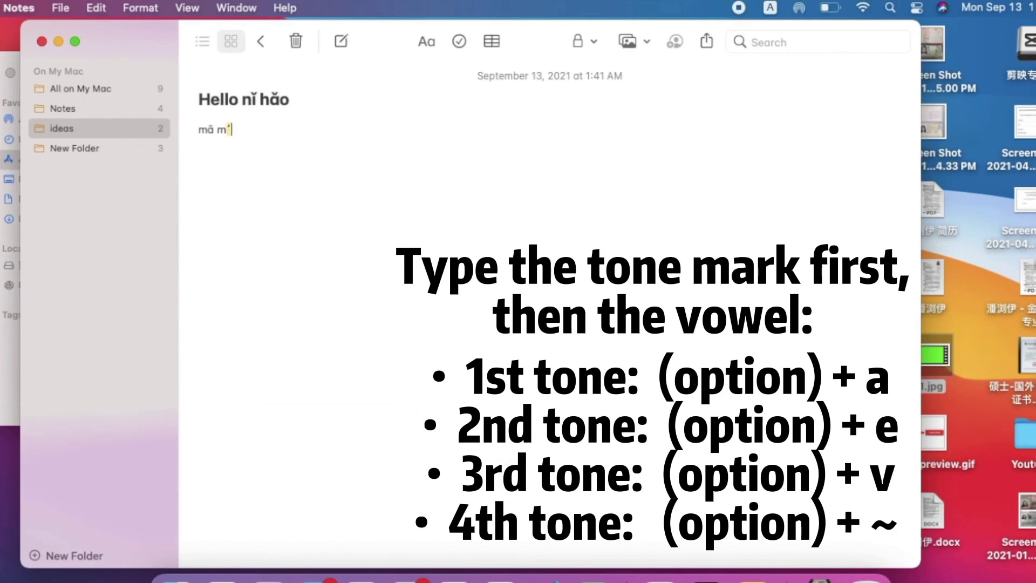
pyautogui.write('a ')
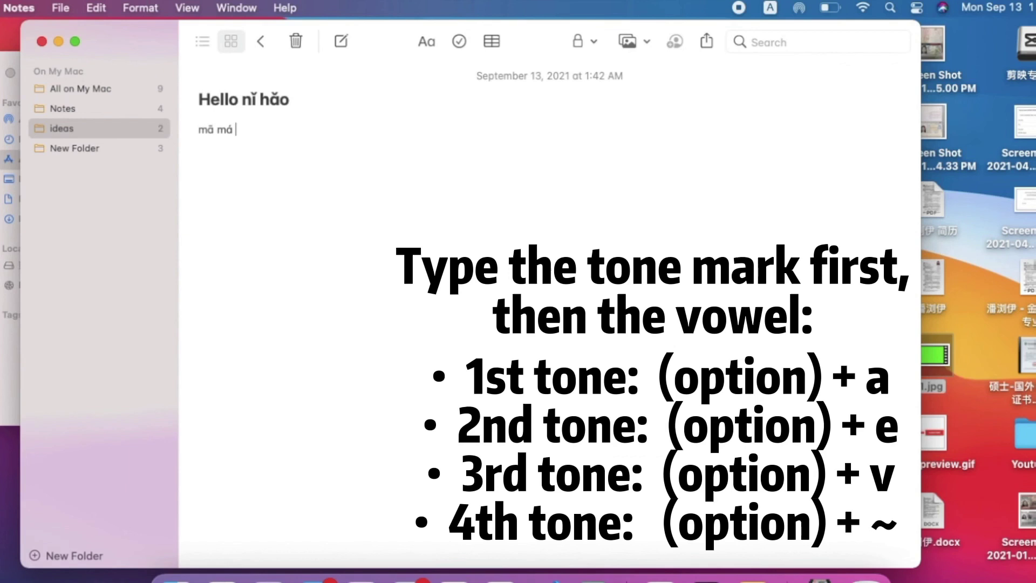
pyautogui.write('m')
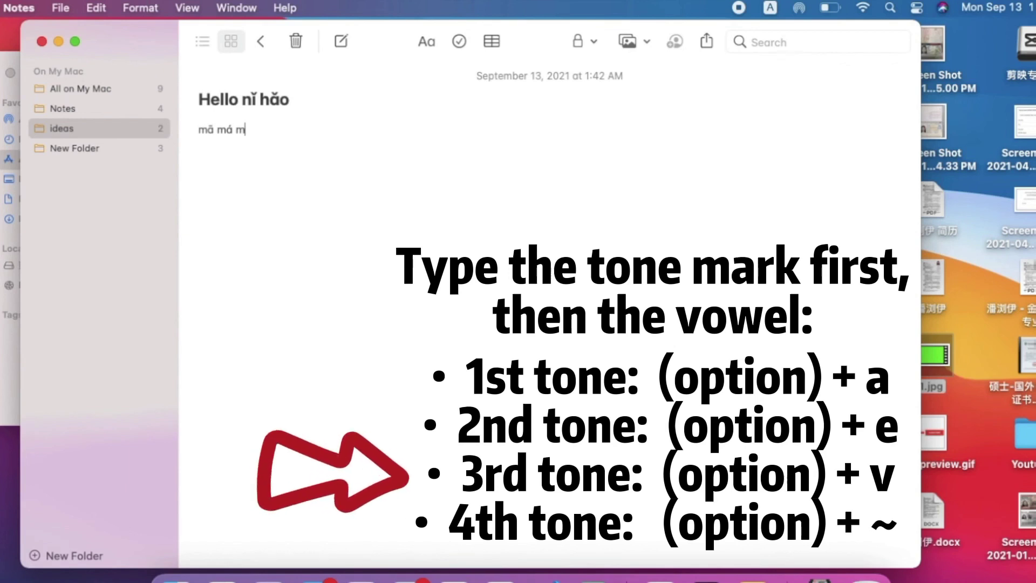
pyautogui.hotkey('alt', 'v')
pyautogui.write('a')
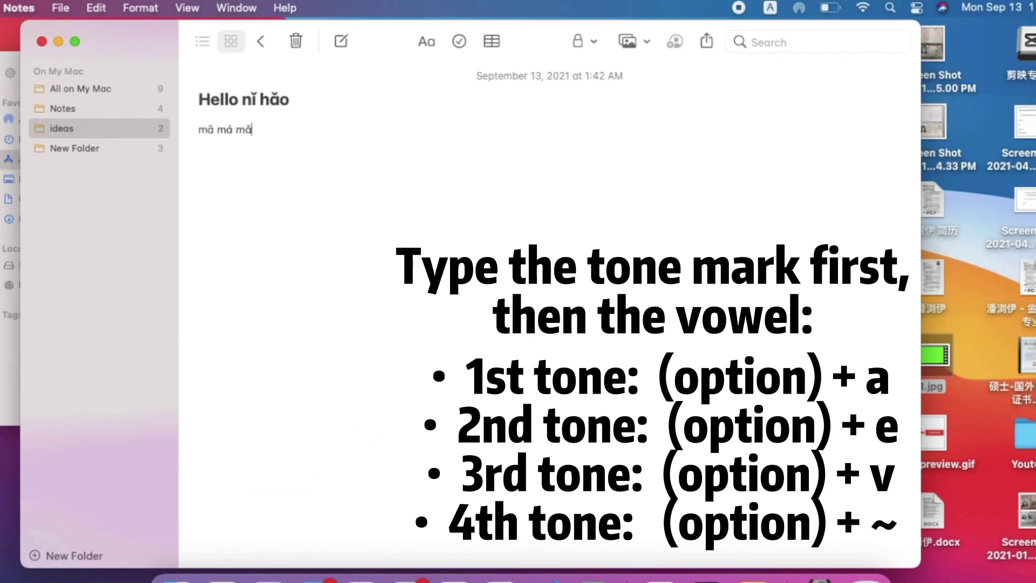